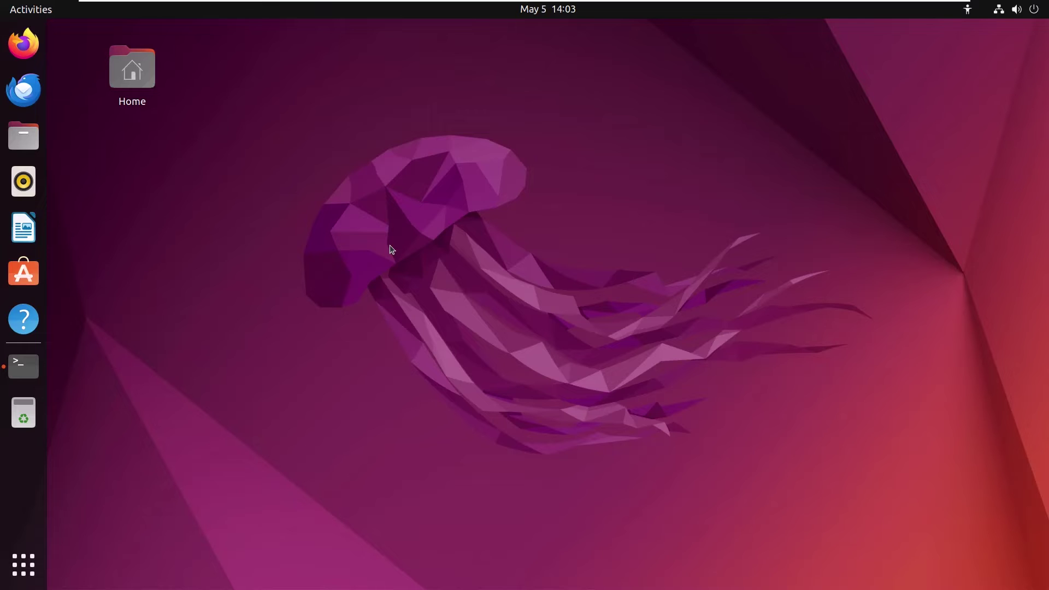
Open a terminal, run sudo apt update with the password, then sudo apt upgrade
click(23, 364)
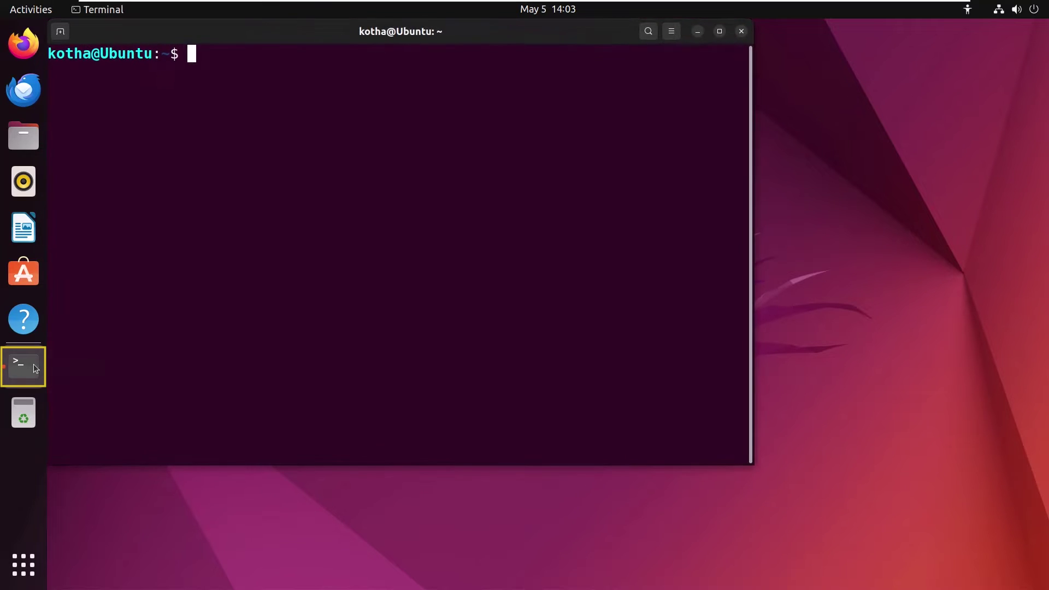
text(sudo apt update)
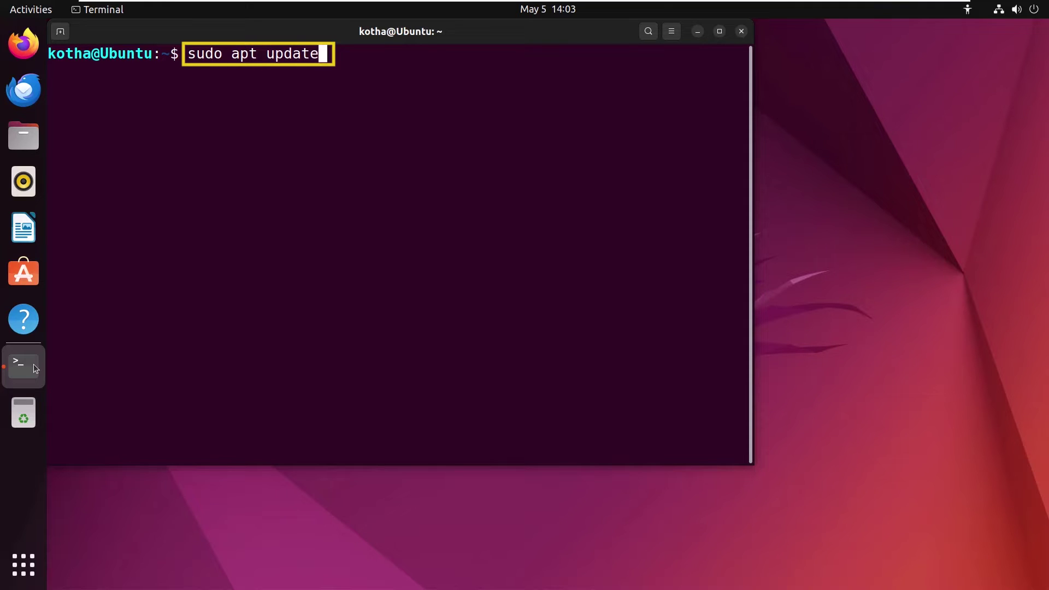
key(Return)
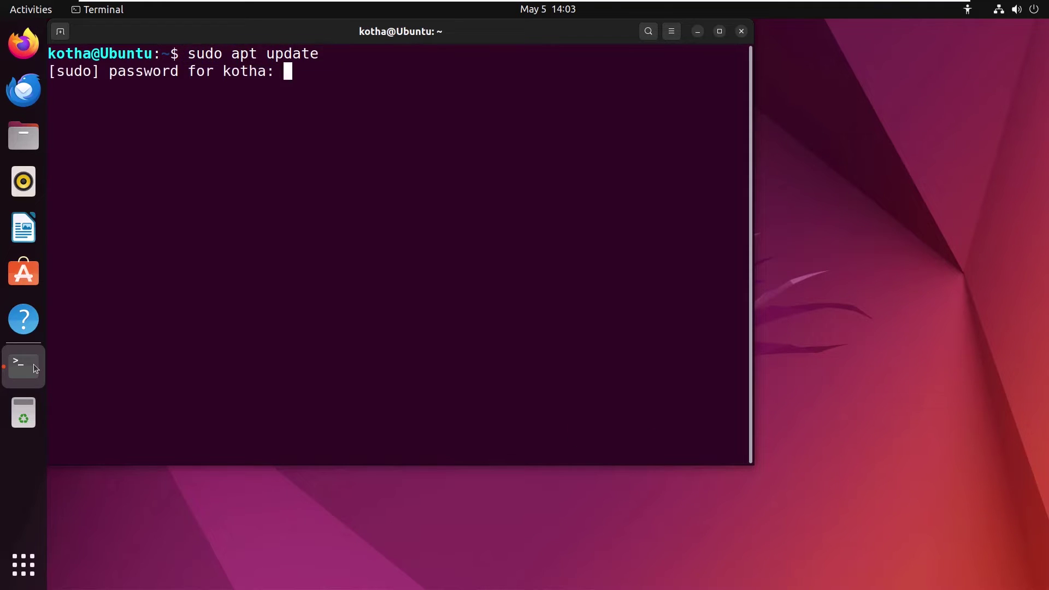
key(Return)
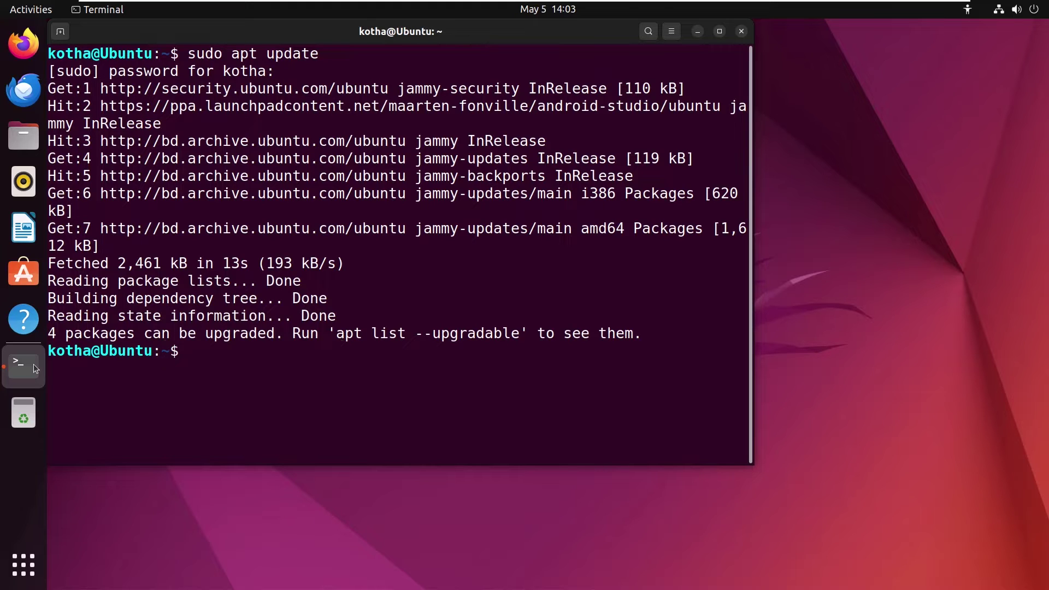
text(sudo apt upgrade)
key(Return)
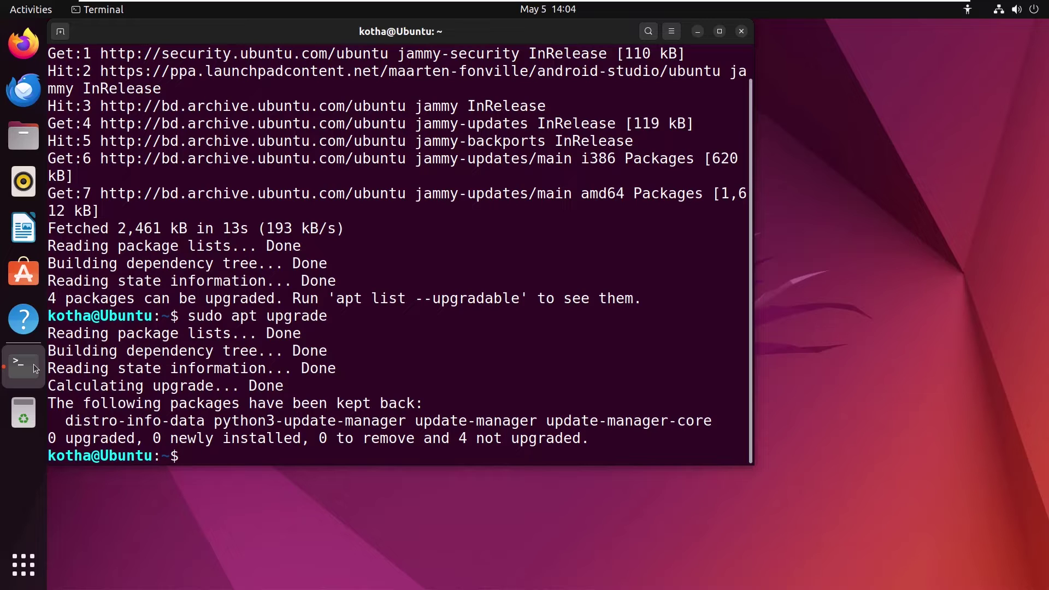
text(clear)
Clear the screen and install mysql-server 8.0 via apt, confirming the listed packages
key(Return)
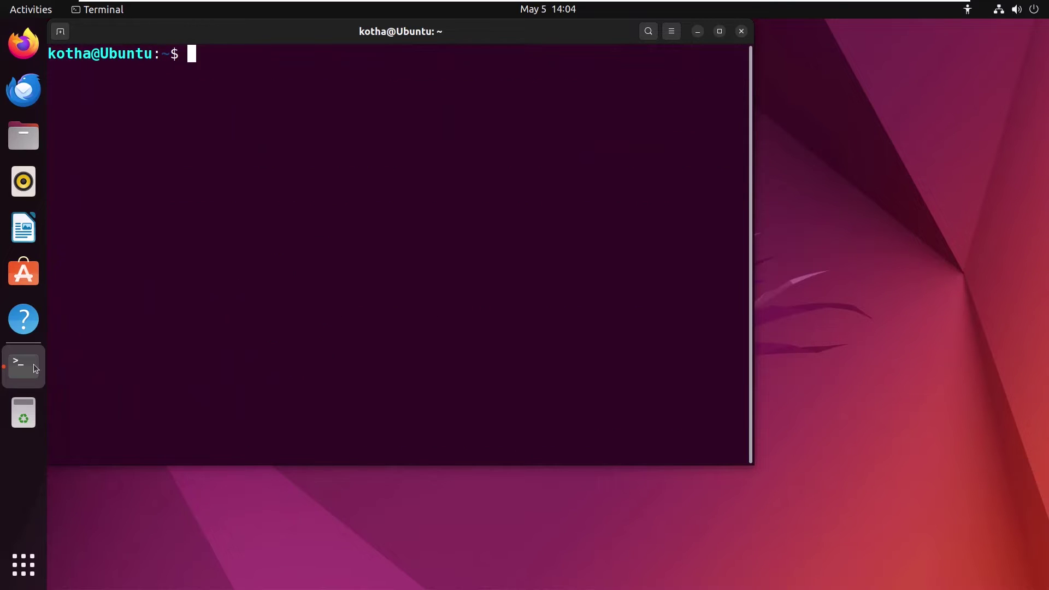
text(sudo apt install mysql-server)
key(Return)
text(y)
key(Return)
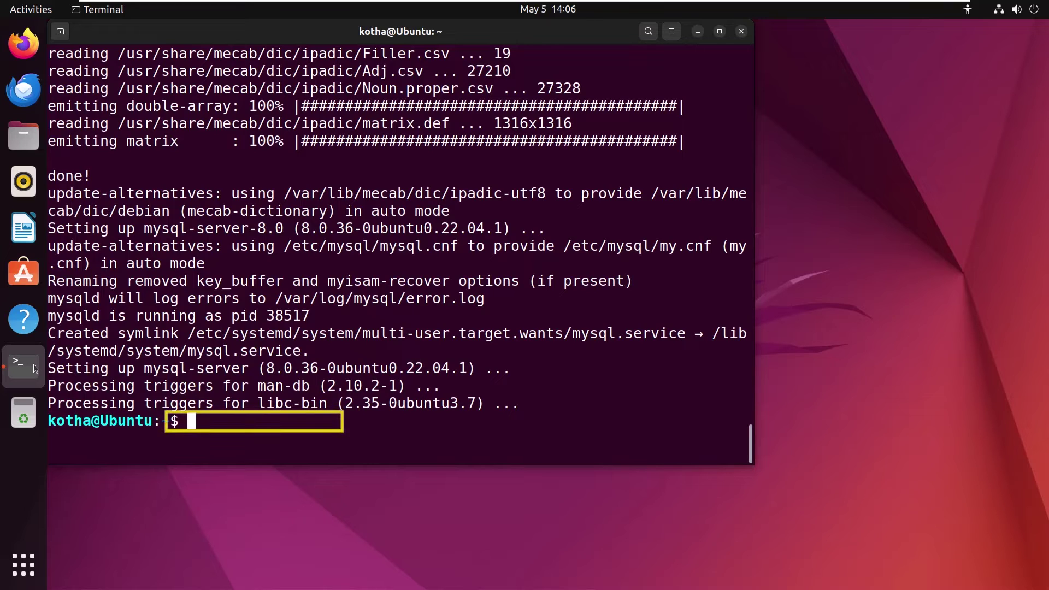
text(mysqld --)
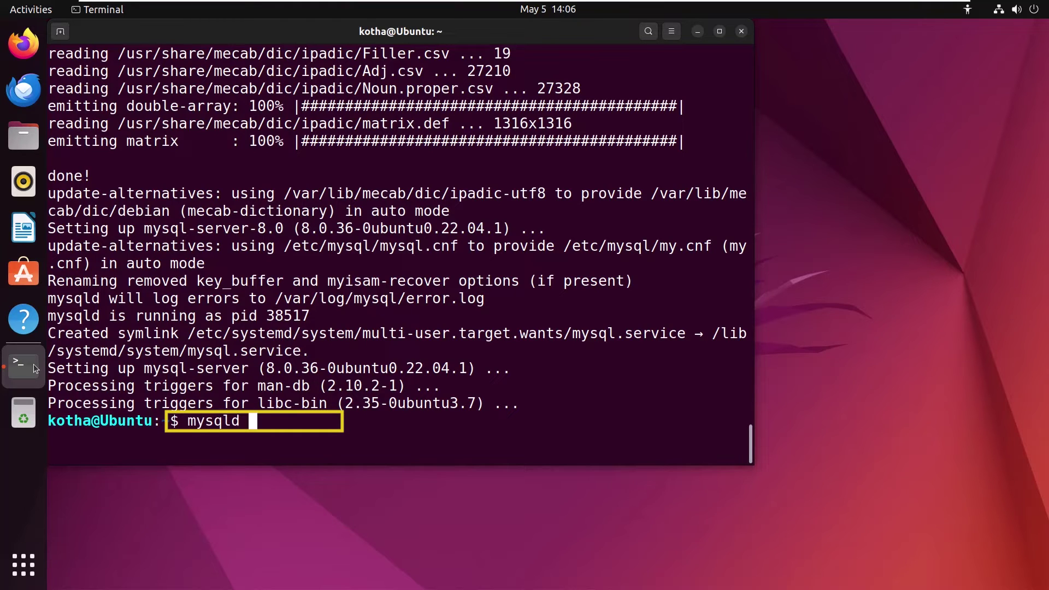
text(version)
Check that mysqld --version reports 8.0.36, then clear the screen
key(Return)
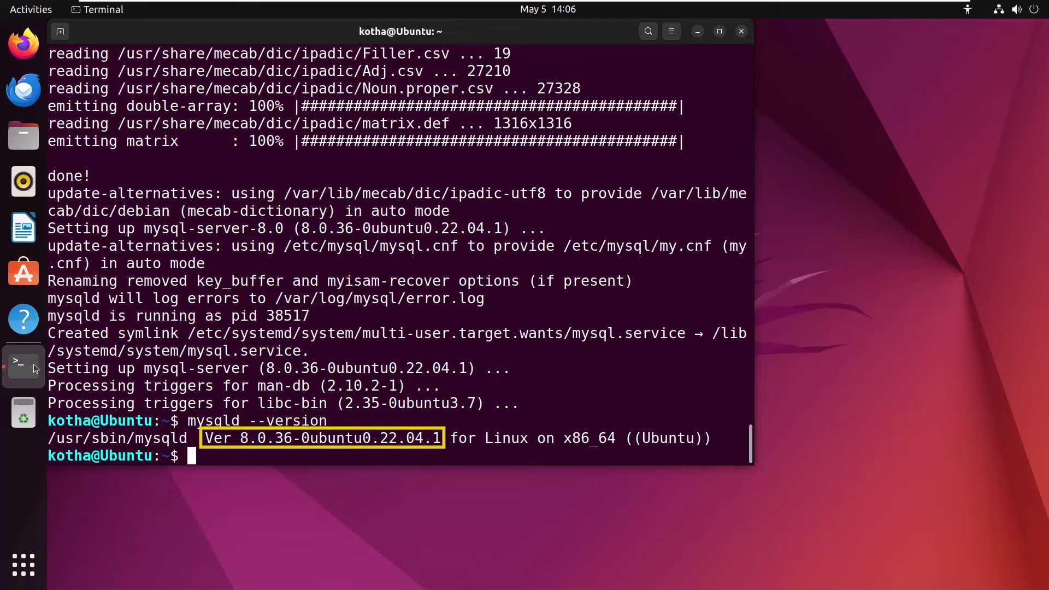
text(clear)
key(Return)
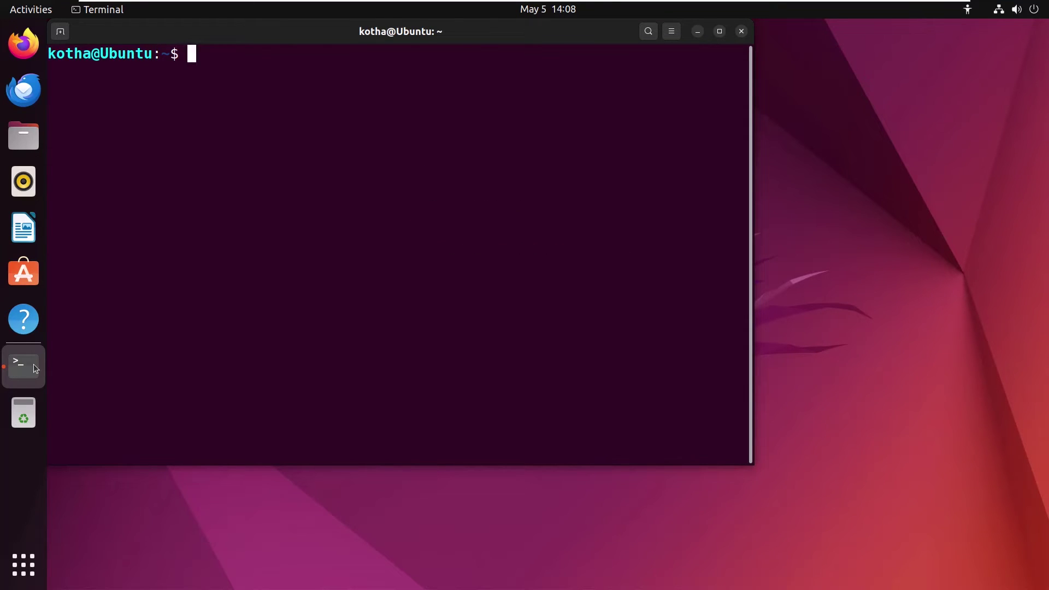
text(sudo mysql)
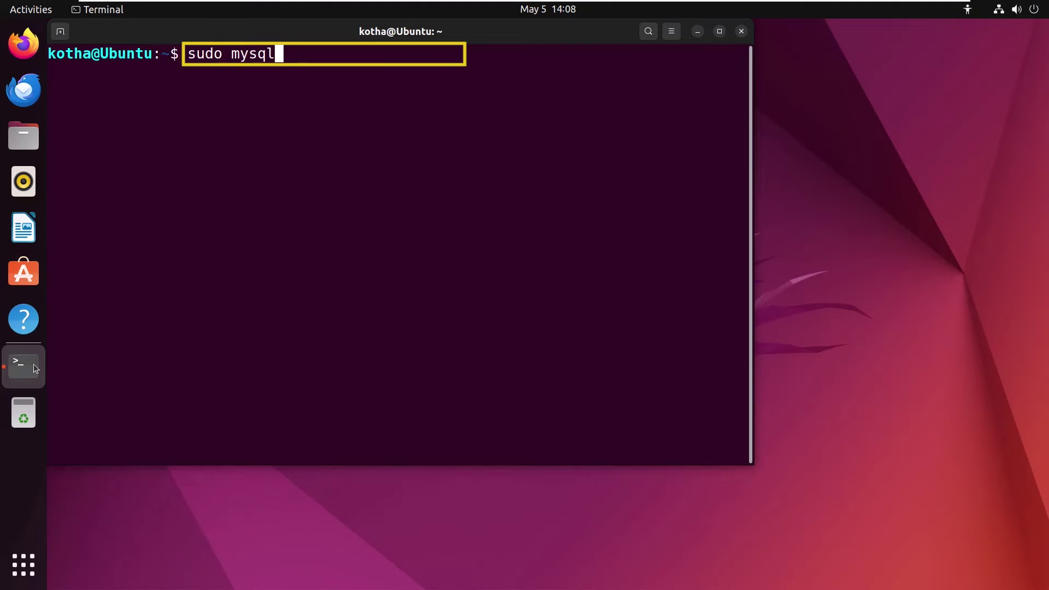
text(_secu)
text(re_installation)
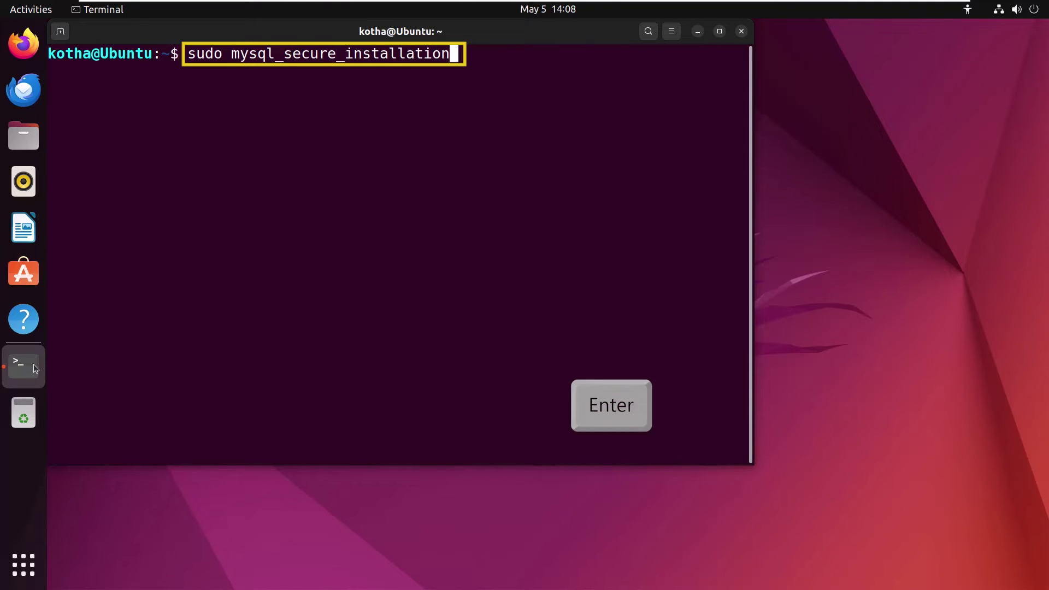
Start mysql_secure_installation and enable password validation at the LOW level
key(Return)
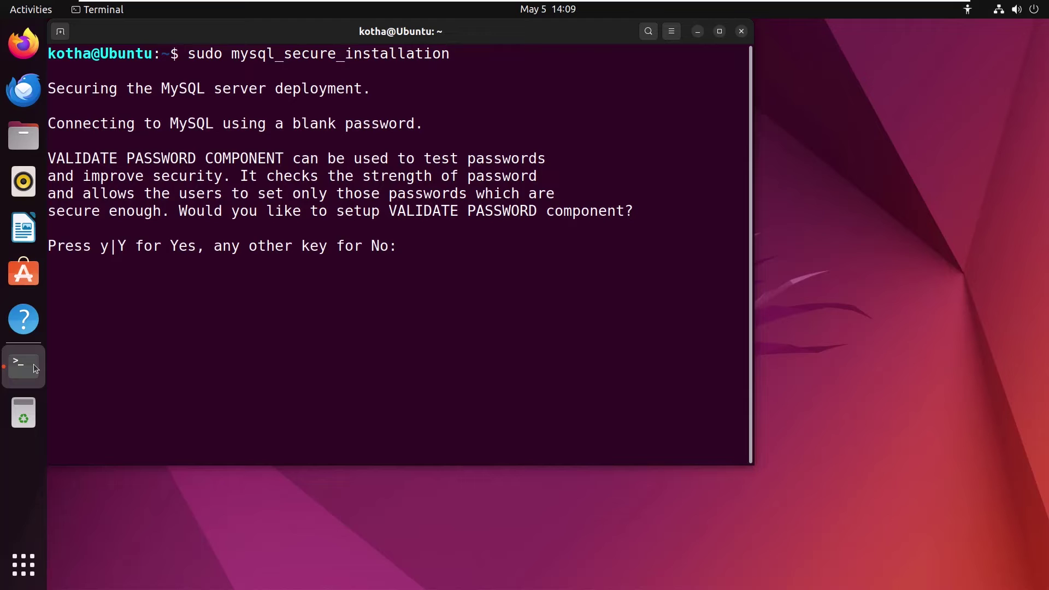
text(y)
key(Return)
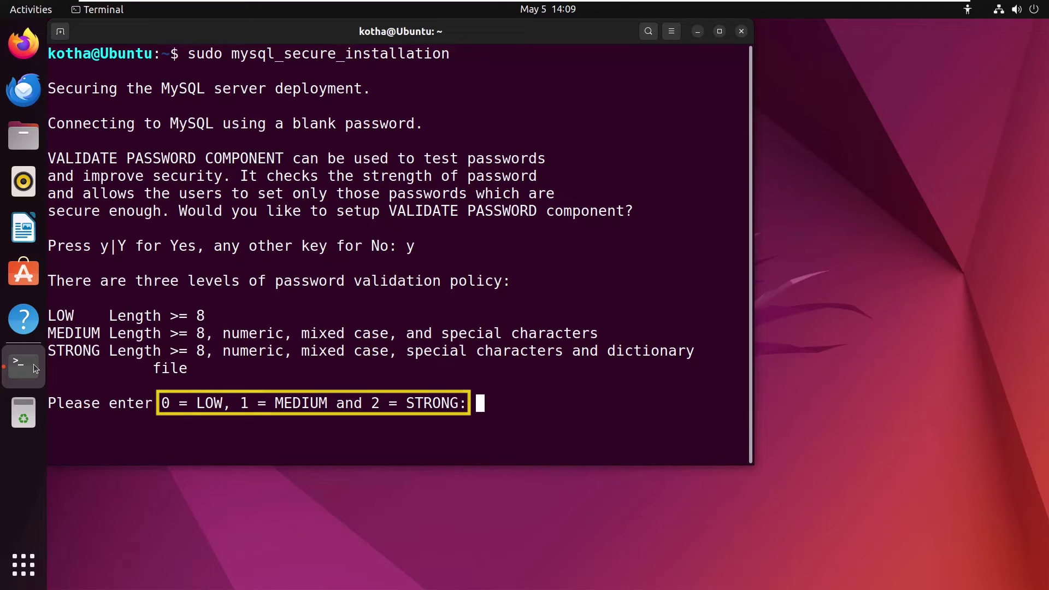
text(0)
key(Return)
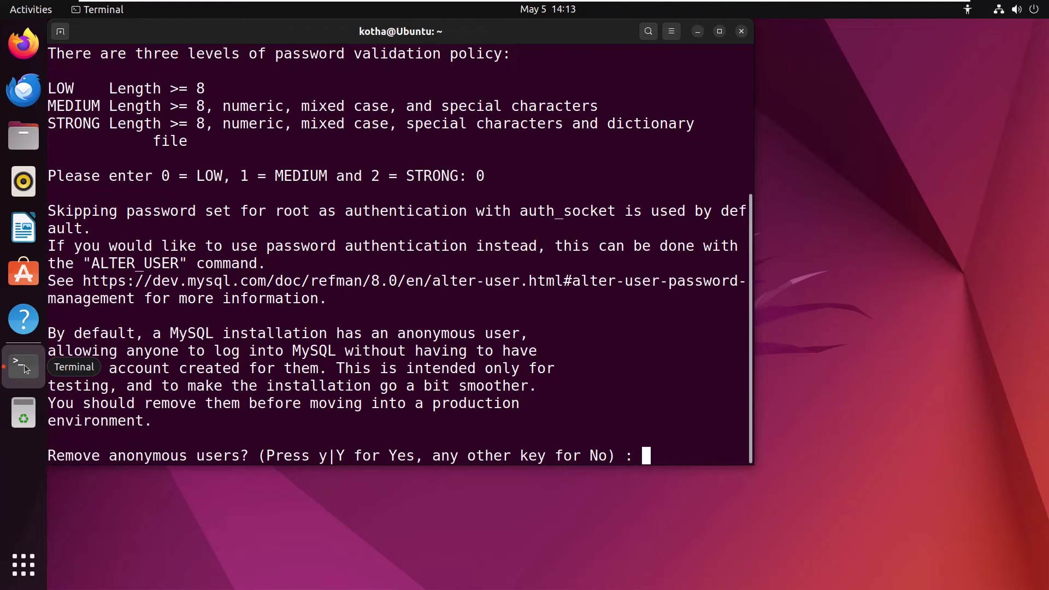
text(y)
Remove anonymous users, disallow remote root login, drop the test database, and reload privileges
key(Return)
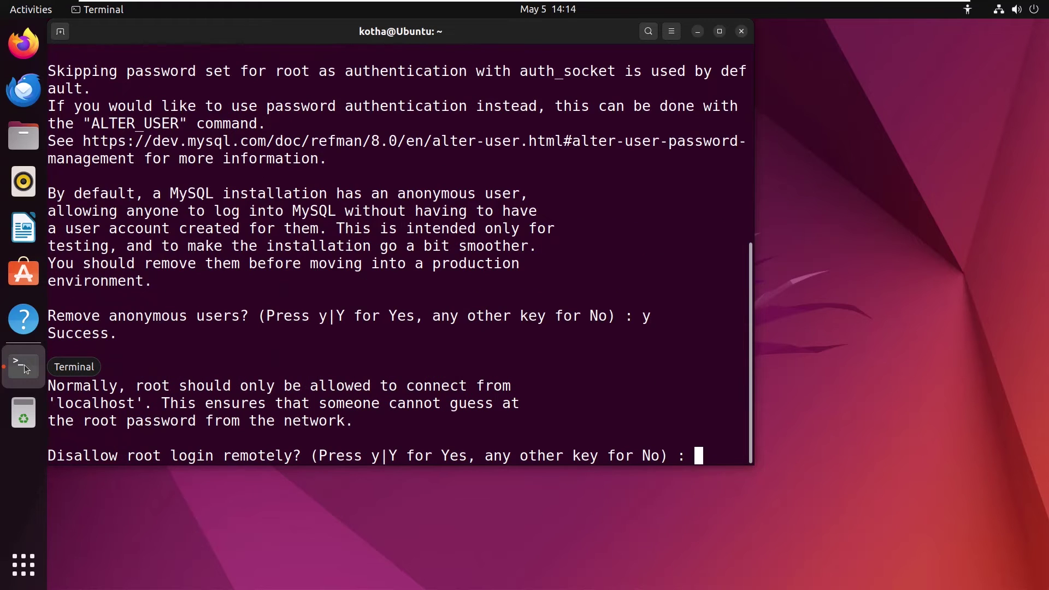
text(y)
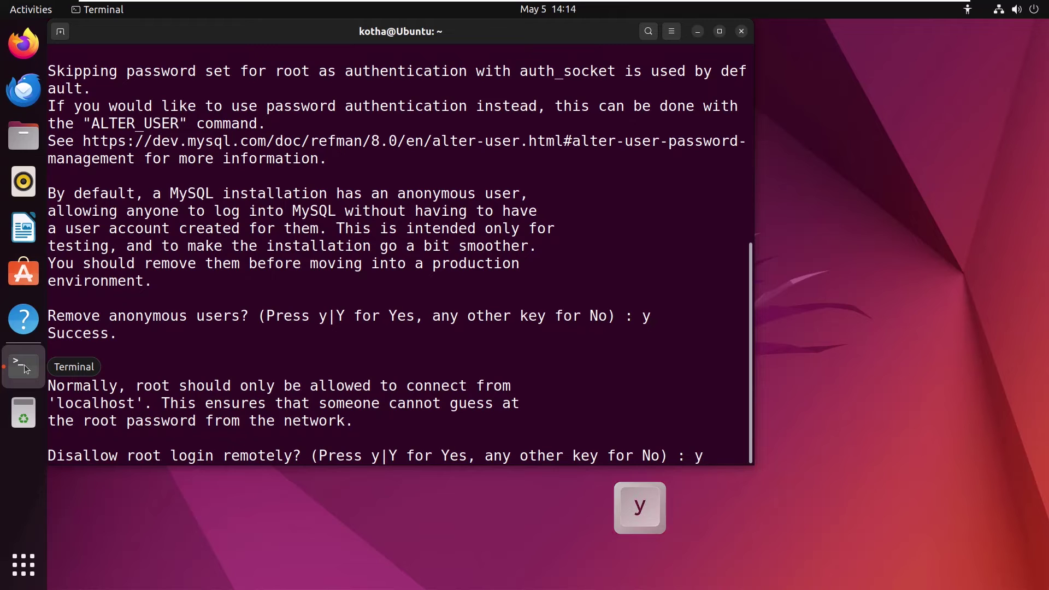
key(Return)
text(y)
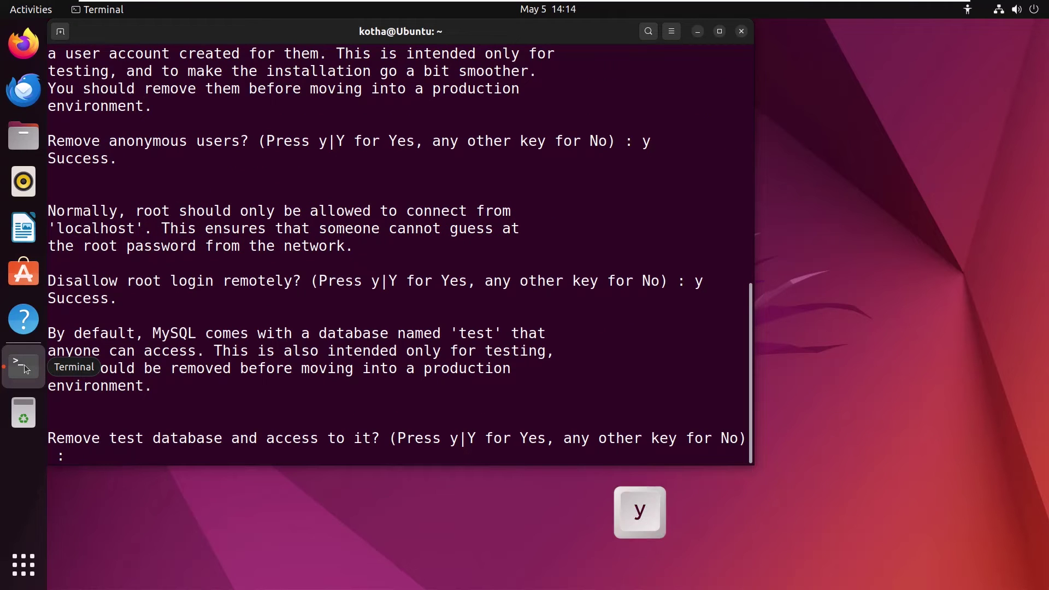
key(Return)
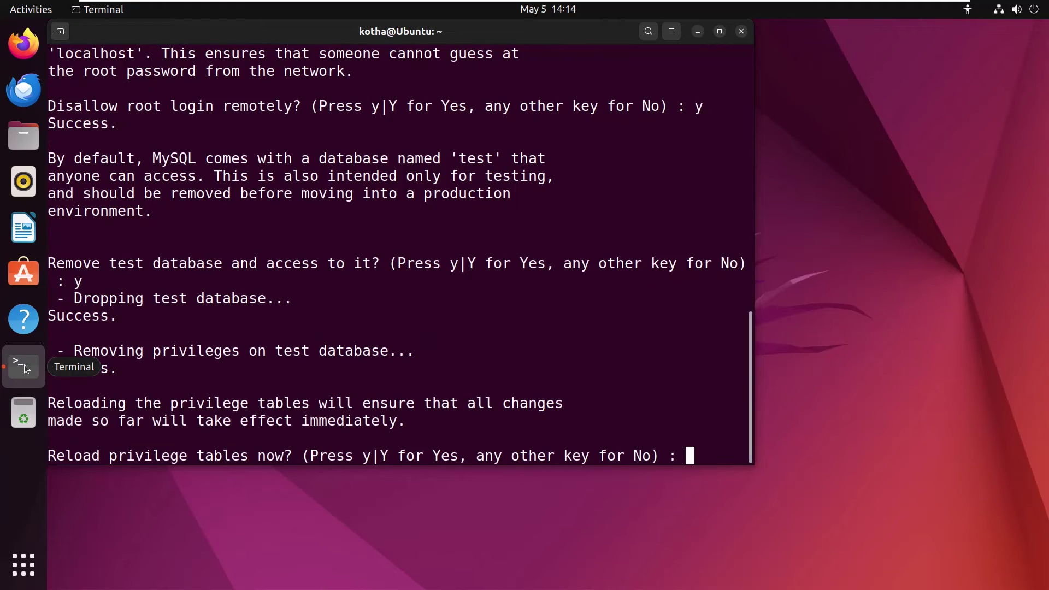
text(y)
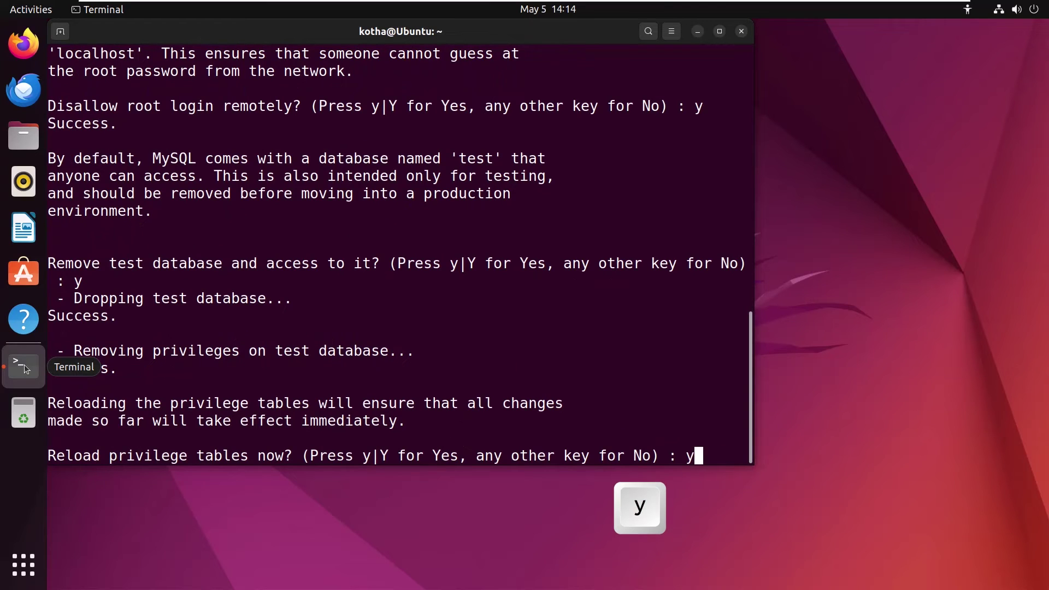
key(Return)
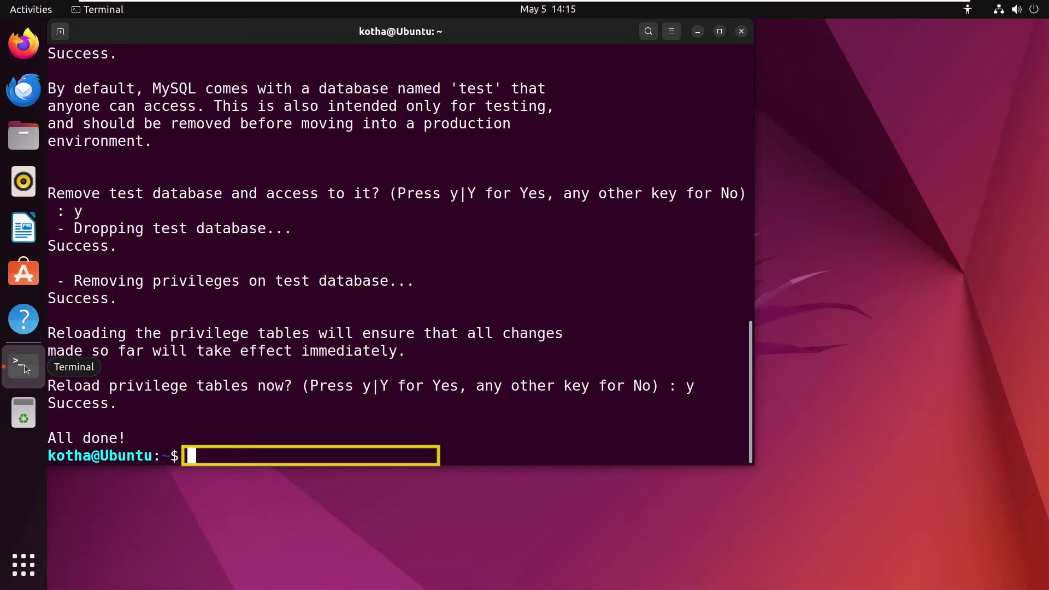
text(sudo systemctl status )
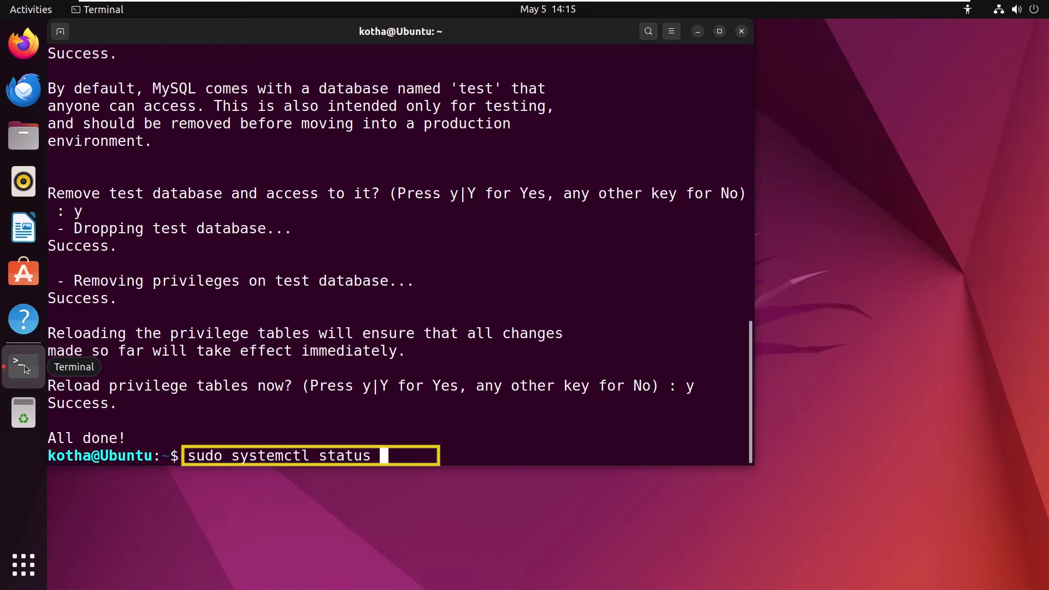
text(mysql)
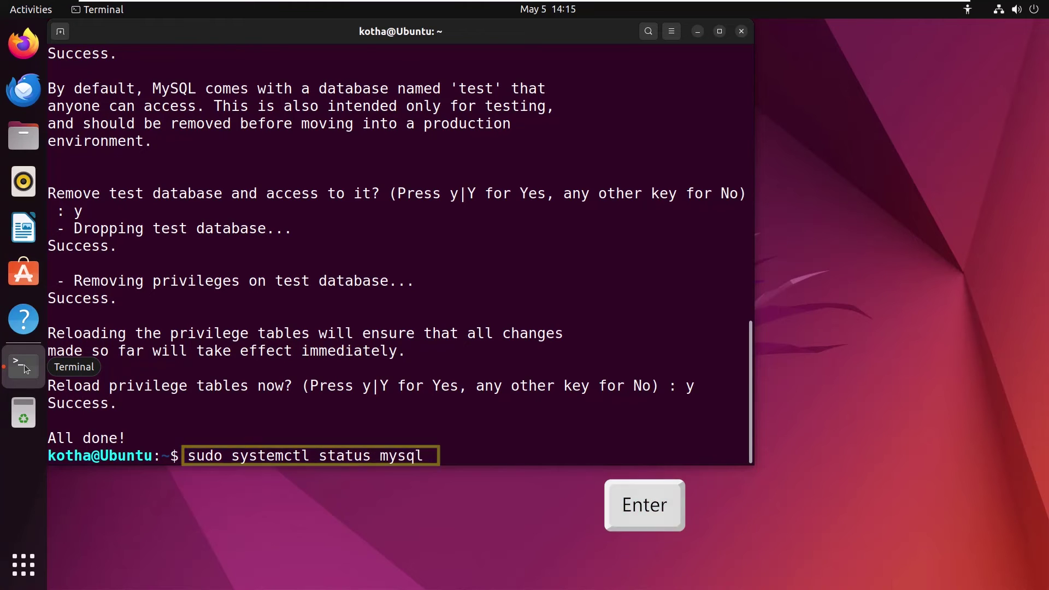
Confirm the mysql service is active (running), then log in as root and exit
key(Return)
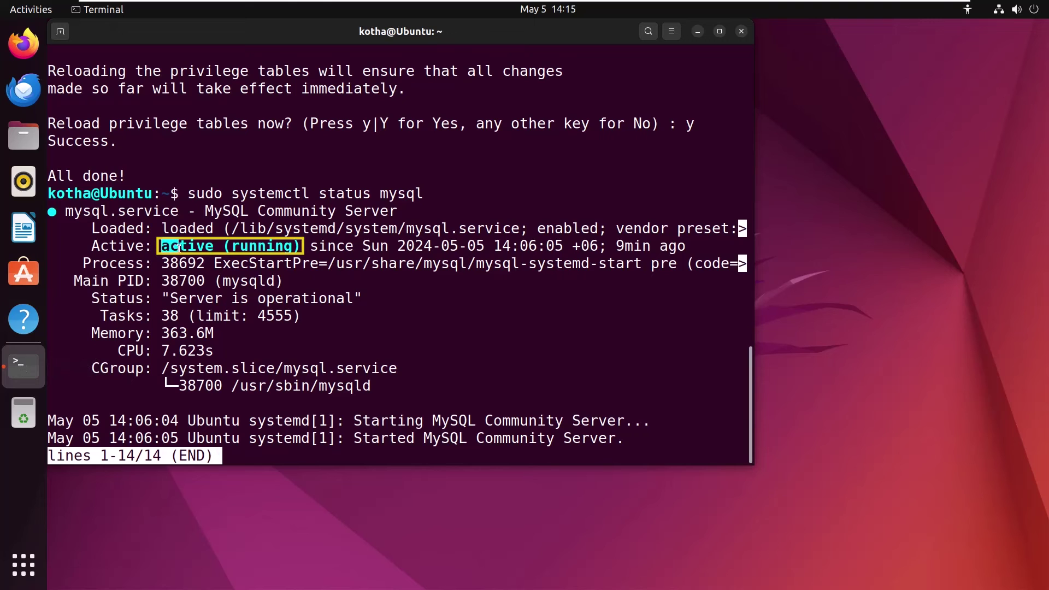
double_click(187, 246)
key(ctrl+c)
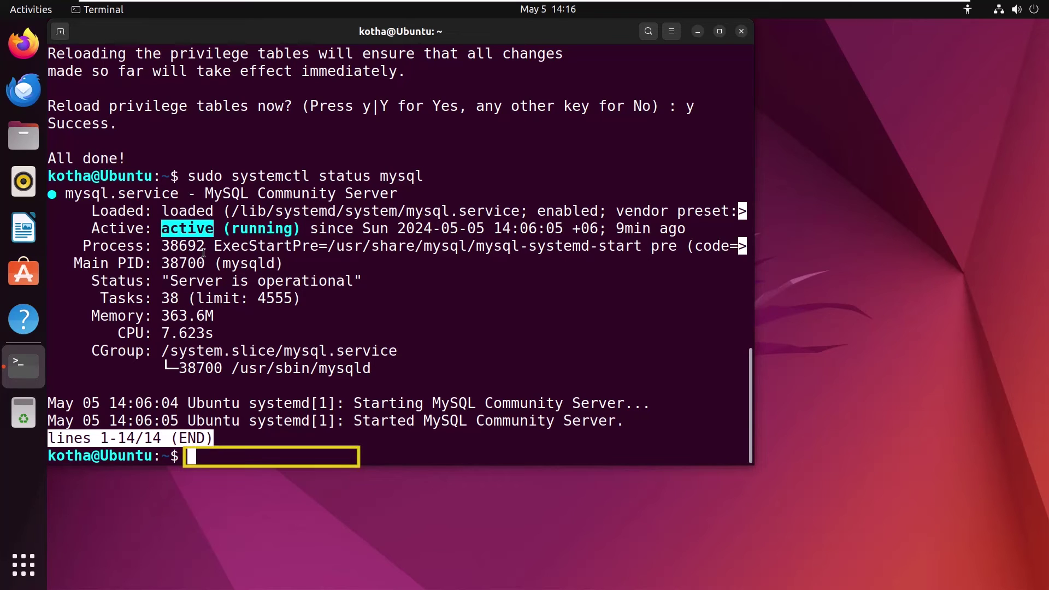
text(sudo mysql -)
text(u root)
key(Return)
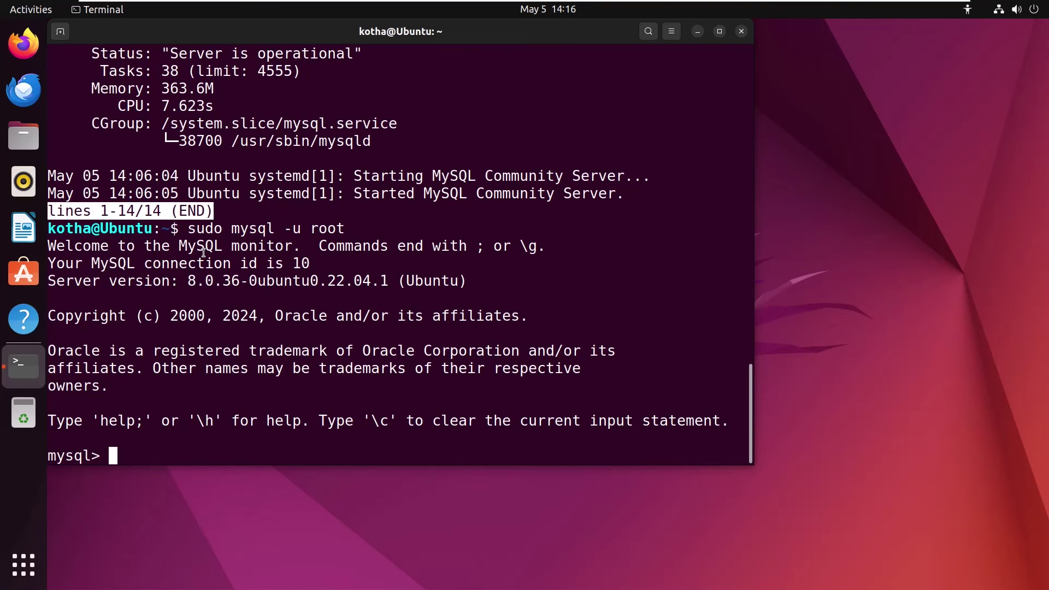
text(exit)
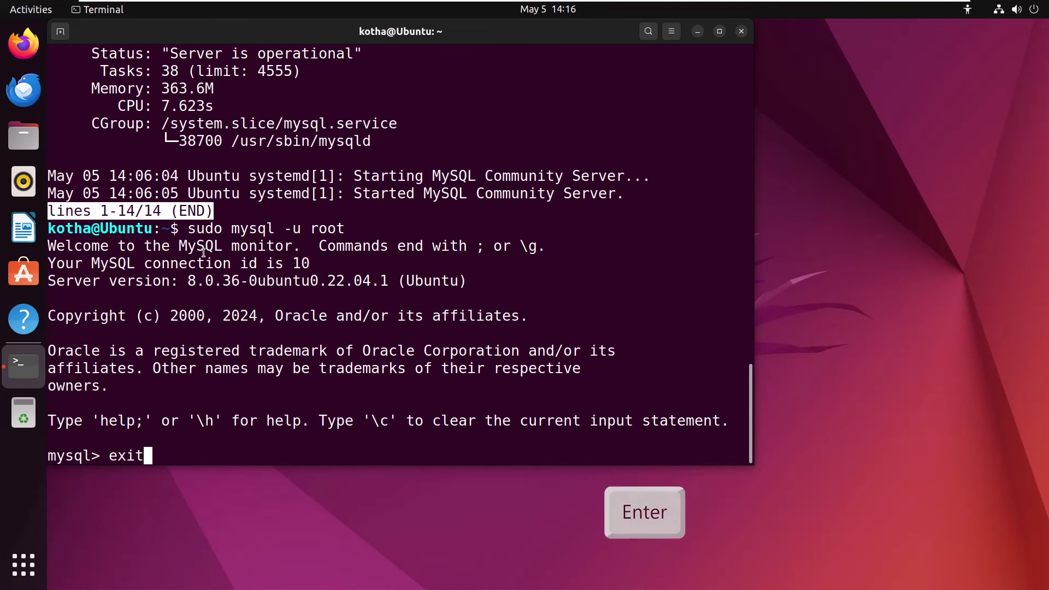
key(Return)
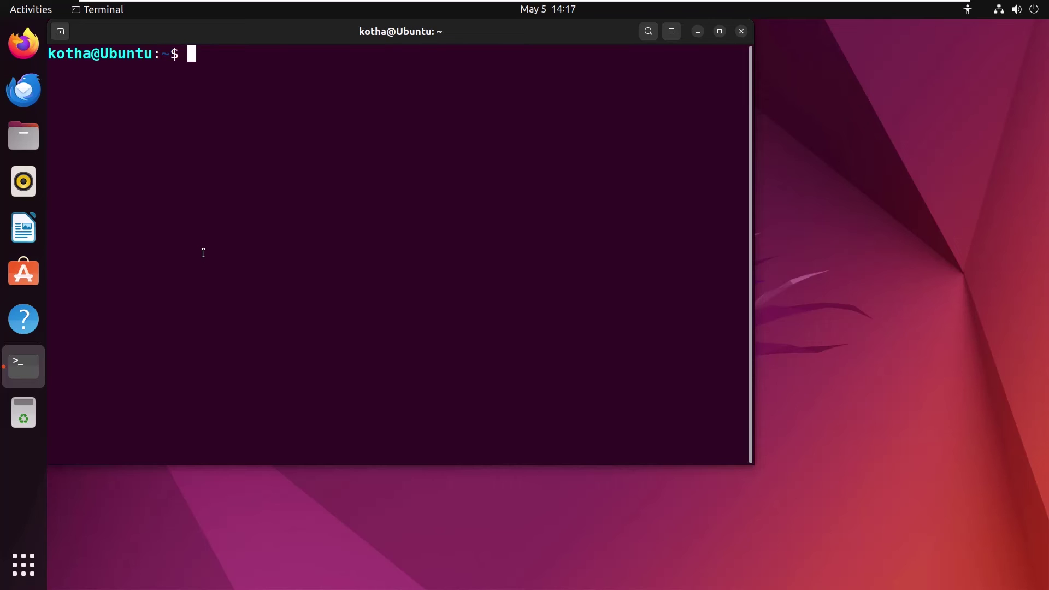
text(sudo apt-get remove )
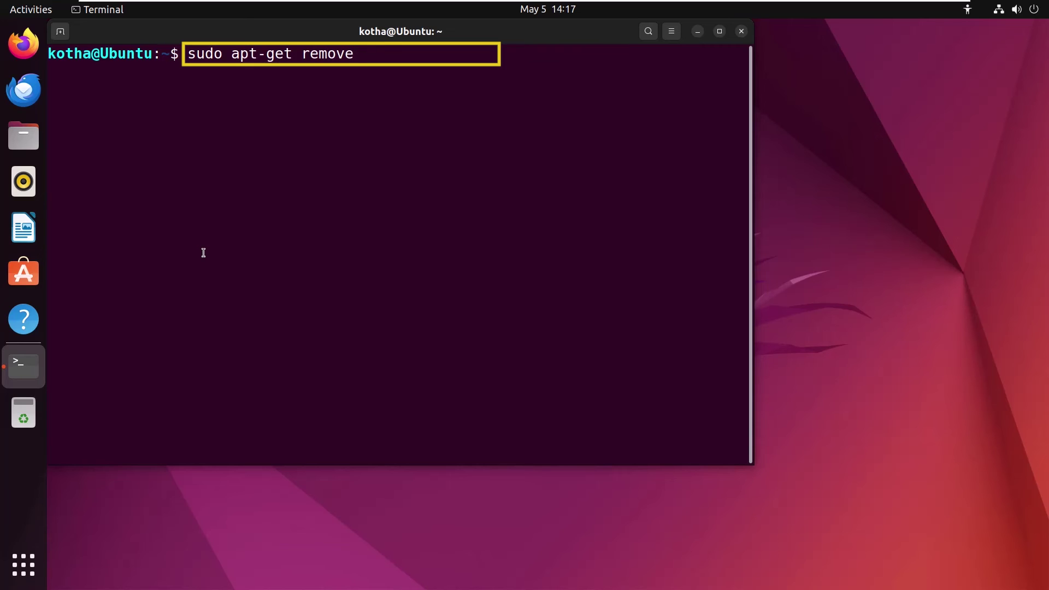
text(--purge mysql*)
Remove and purge all mysql* packages with apt-get, confirming the six-package removal
key(Return)
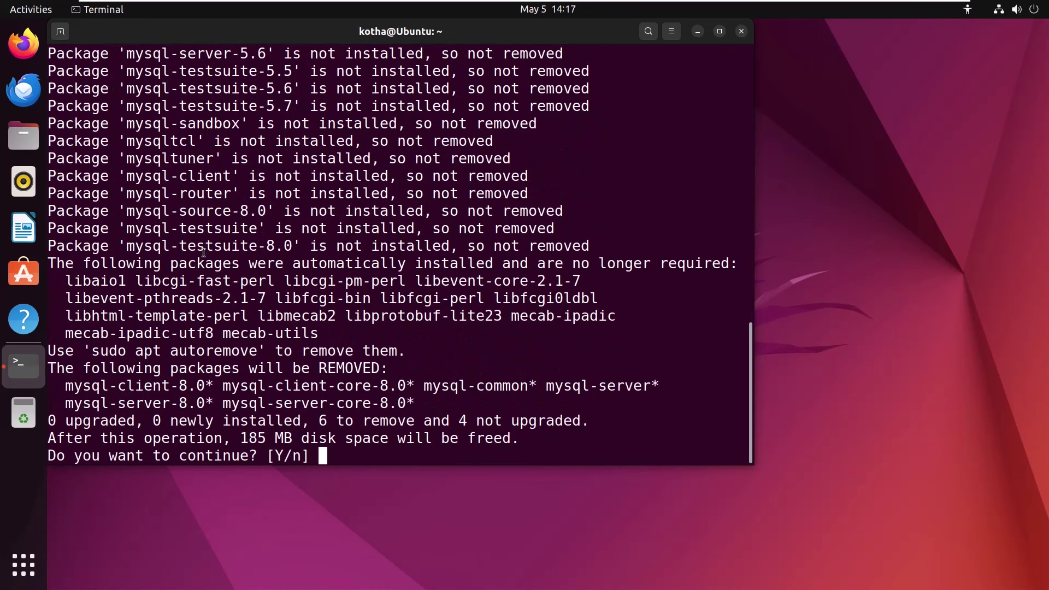
text(y)
key(Return)
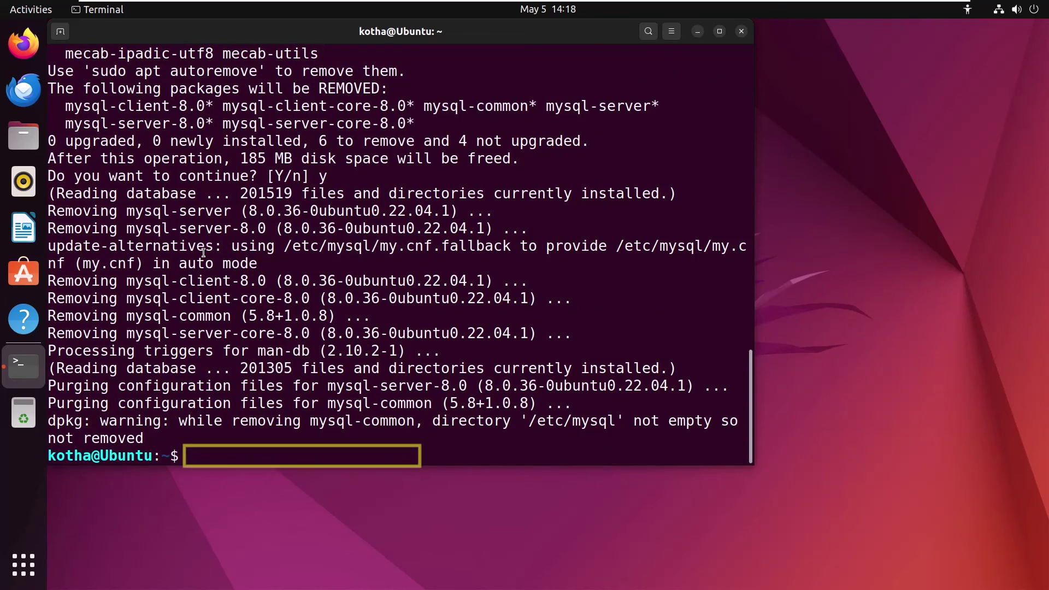
text(sudo apt-get purge mysql*)
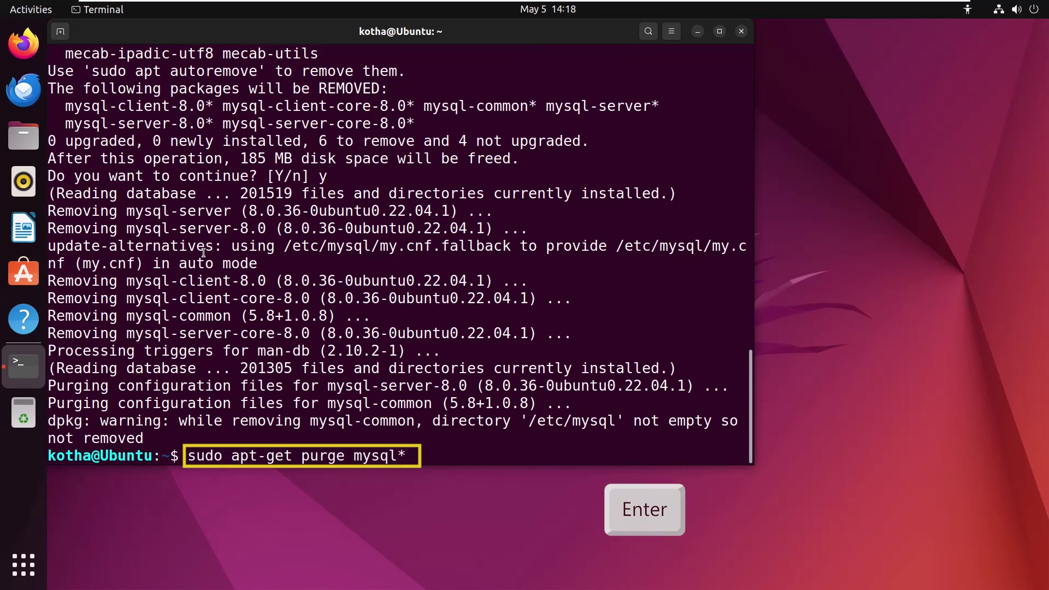
Purge remaining mysql* packages, autoclean the cache, and autoremove the 14 leftover packages
key(Return)
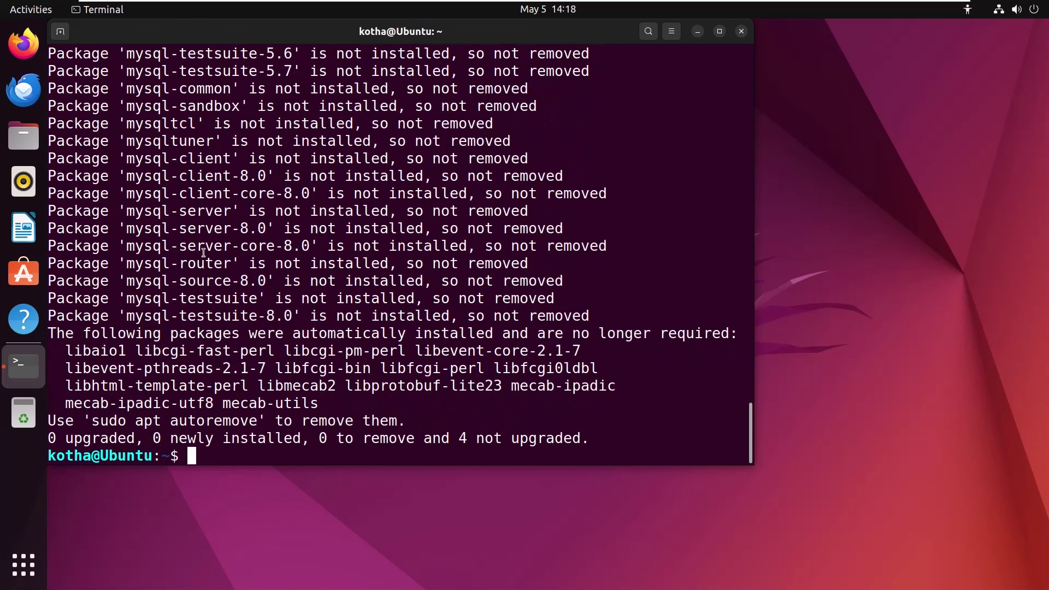
text(sudo apt-get autoclean)
key(Return)
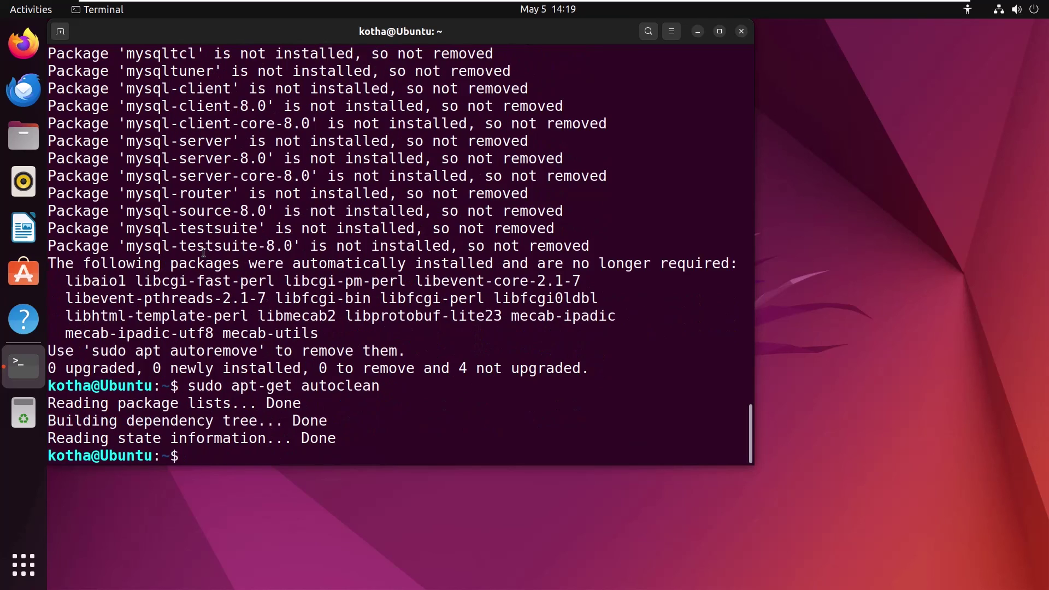
text(sudo apt-get autoremove)
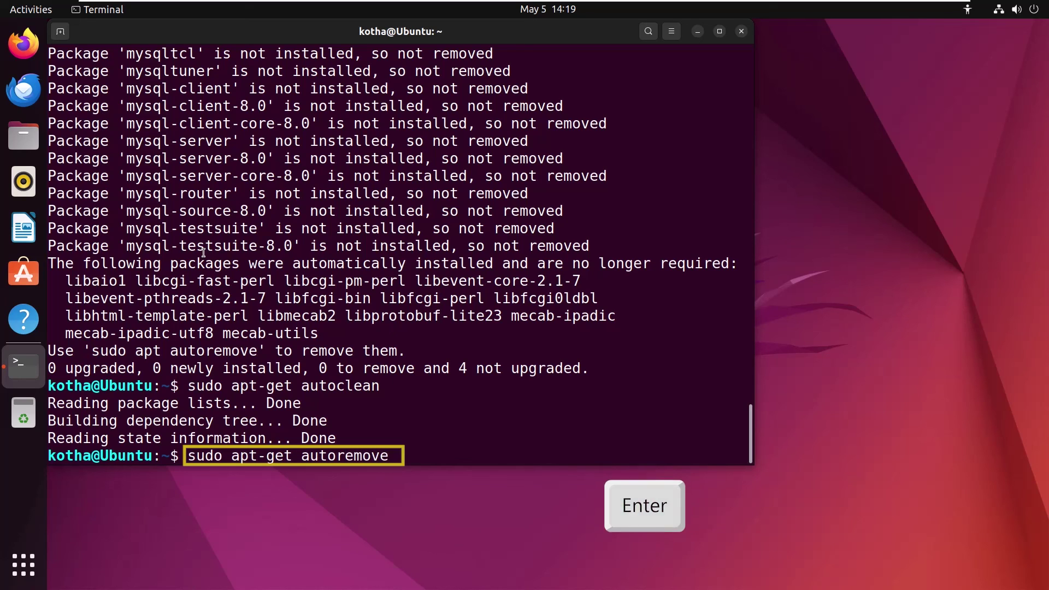
key(Return)
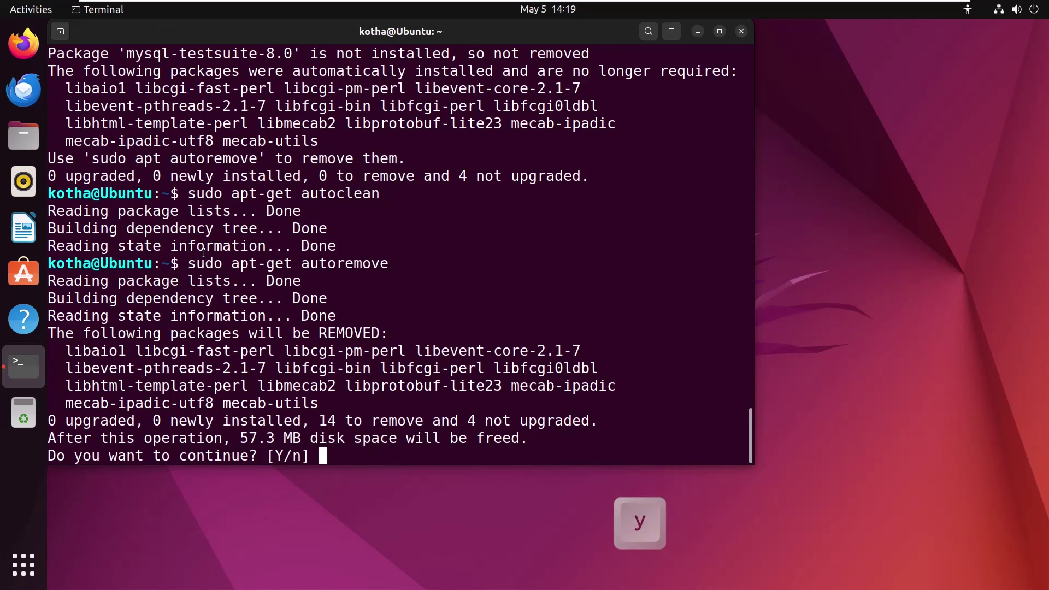
text(y)
key(Return)
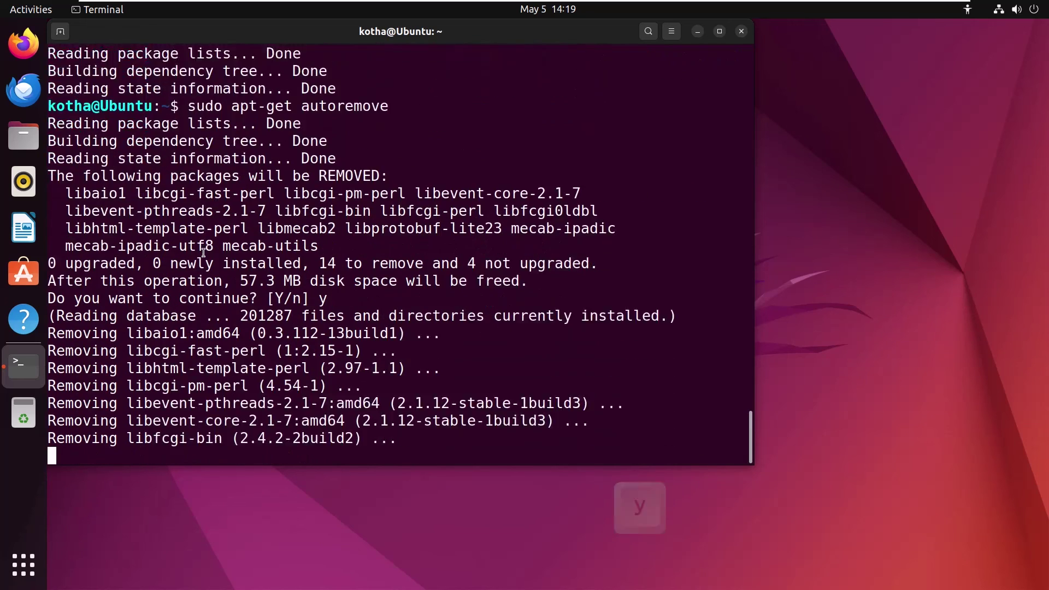